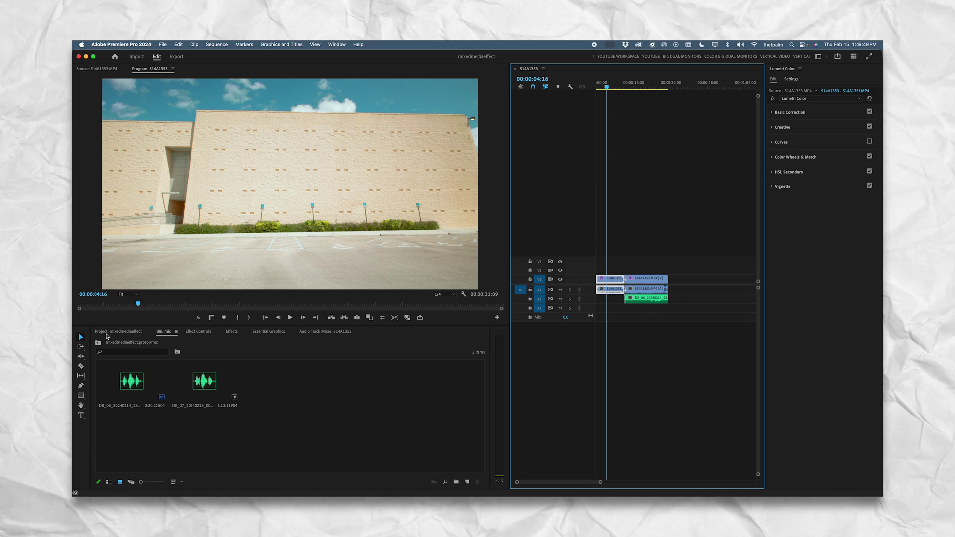
- Cut the footage and its mic audio at 00:00:20:26, where the car enters
{"action": "left_click", "coordinate": [107, 333]}
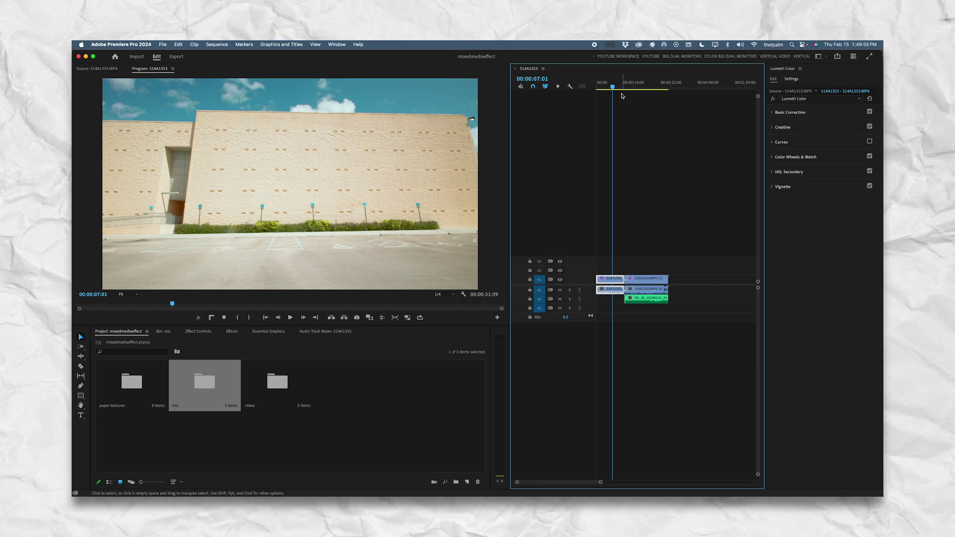
{"action": "mouse_move", "coordinate": [621, 87]}
{"action": "left_mouse_down"}
{"action": "mouse_move", "coordinate": [629, 88]}
{"action": "mouse_move", "coordinate": [604, 90]}
{"action": "mouse_move", "coordinate": [608, 100]}
{"action": "left_mouse_up"}
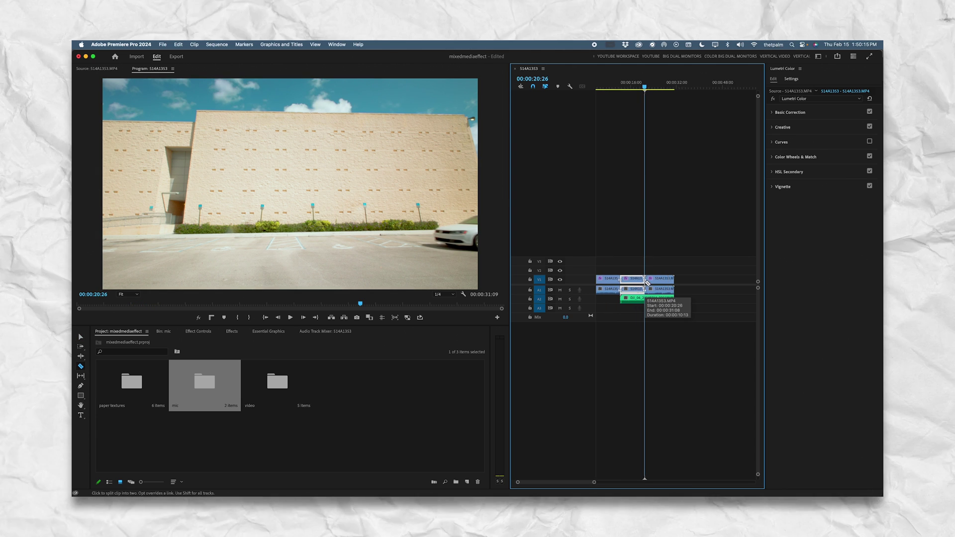
{"action": "left_click", "coordinate": [644, 283]}
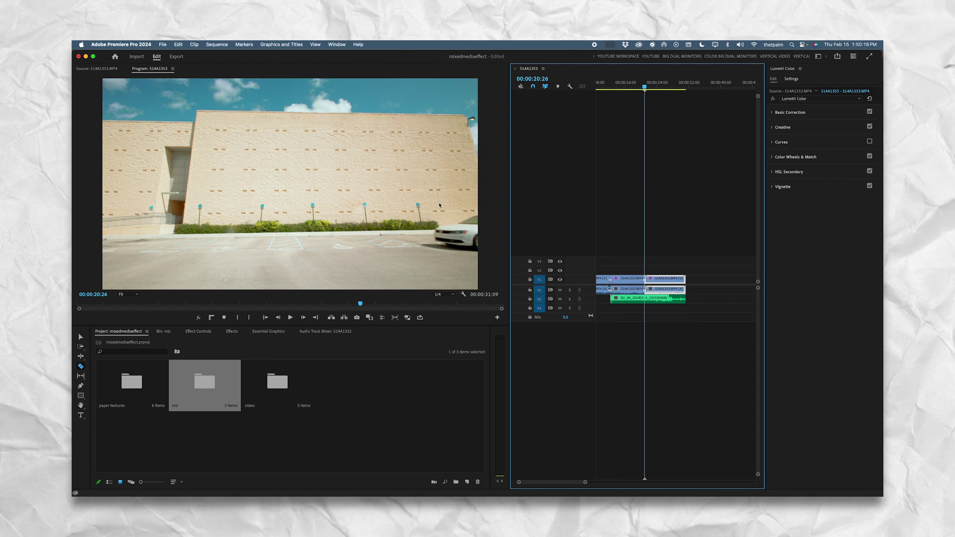
{"action": "key", "text": "space"}
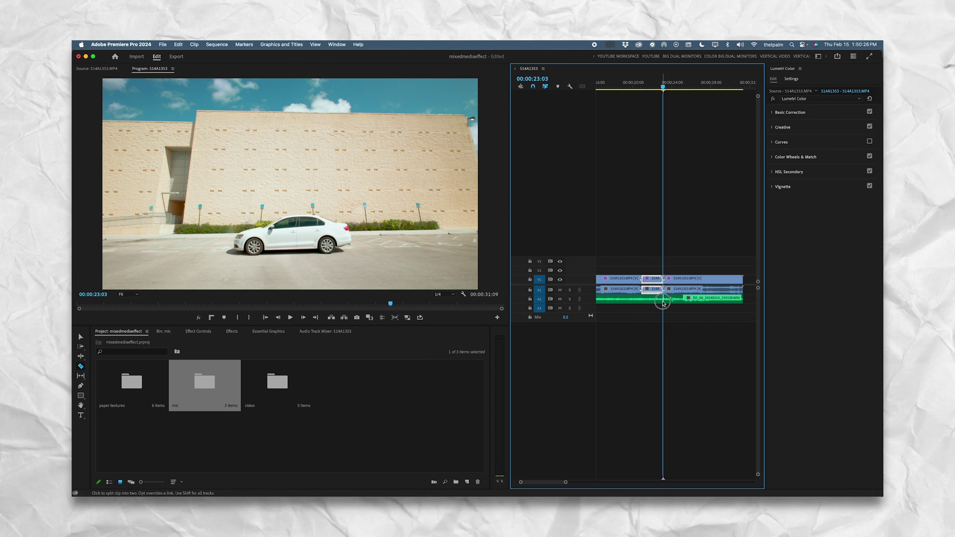
{"action": "left_click", "coordinate": [663, 301]}
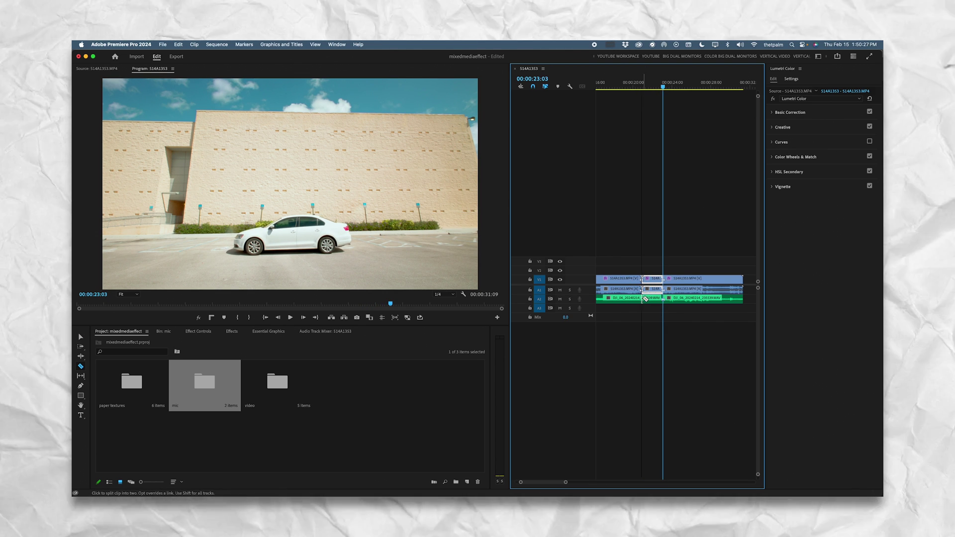
- Select the cut pieces and zoom the timeline in around 00:00:20:26
{"action": "key", "text": "v"}
{"action": "left_click", "coordinate": [647, 279]}
{"action": "key", "text": "="}
{"action": "key", "text": "="}
{"action": "key", "text": "="}
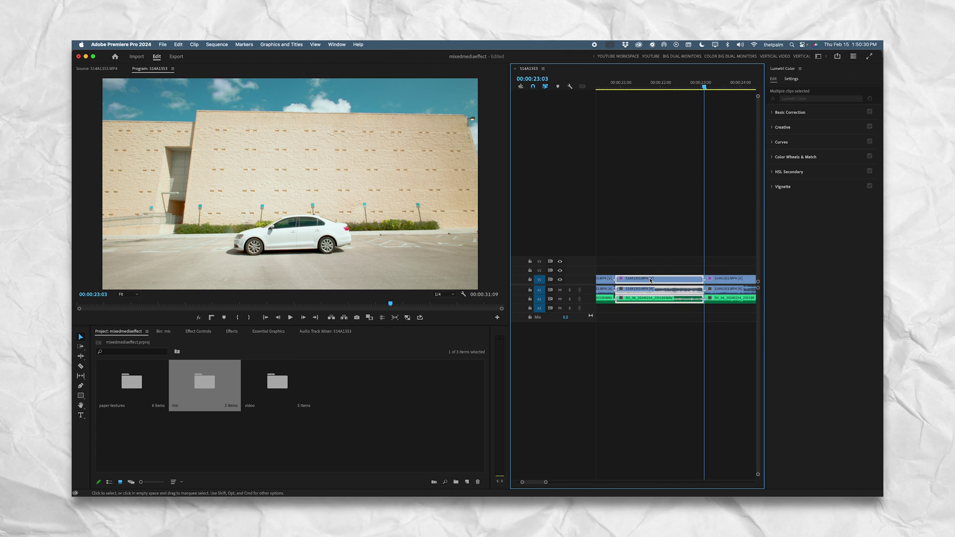
{"action": "left_click_drag", "start_coordinate": [661, 88], "coordinate": [634, 89]}
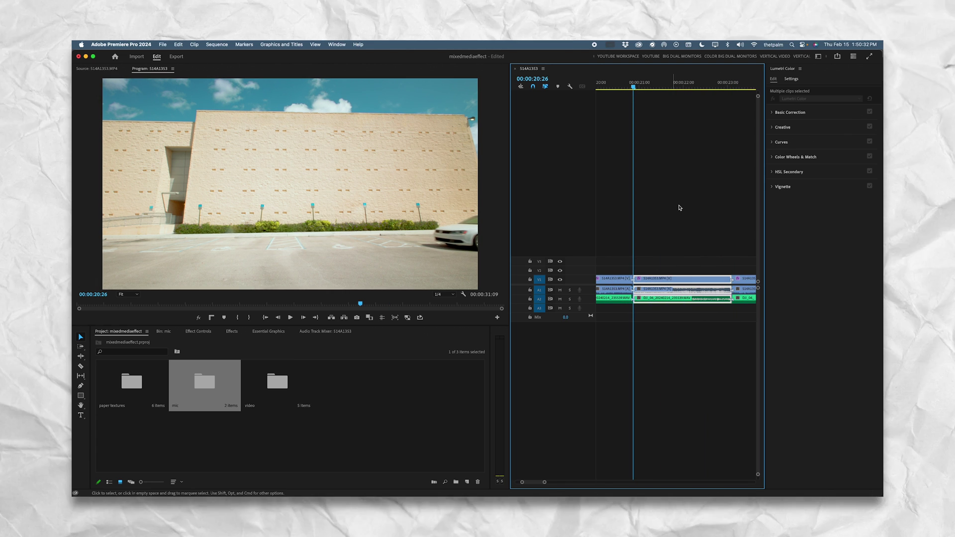
{"action": "key", "text": "Right"}
{"action": "key", "text": "Right"}
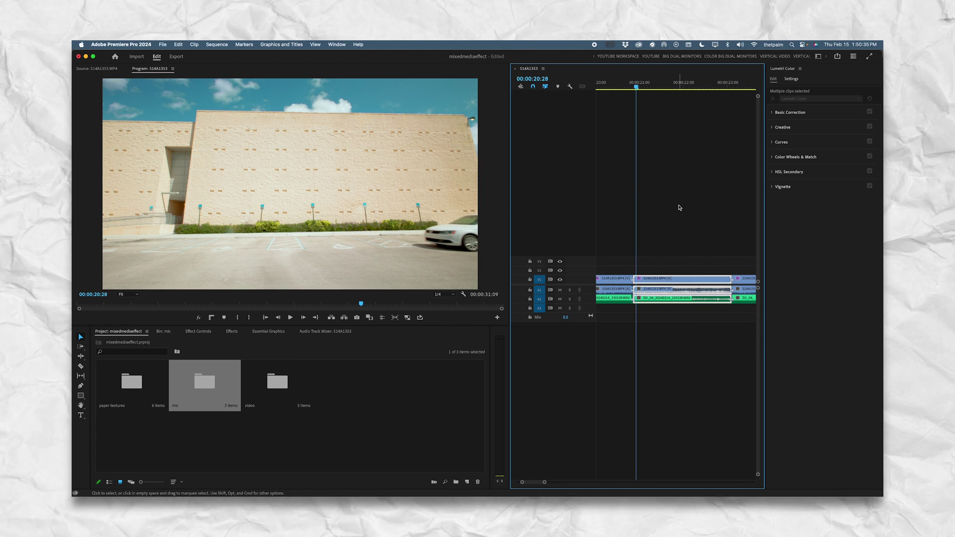
{"action": "left_click", "coordinate": [680, 208]}
{"action": "key", "text": "Right"}
{"action": "key", "text": "Right"}
{"action": "key", "text": "Right"}
{"action": "key", "text": "Right"}
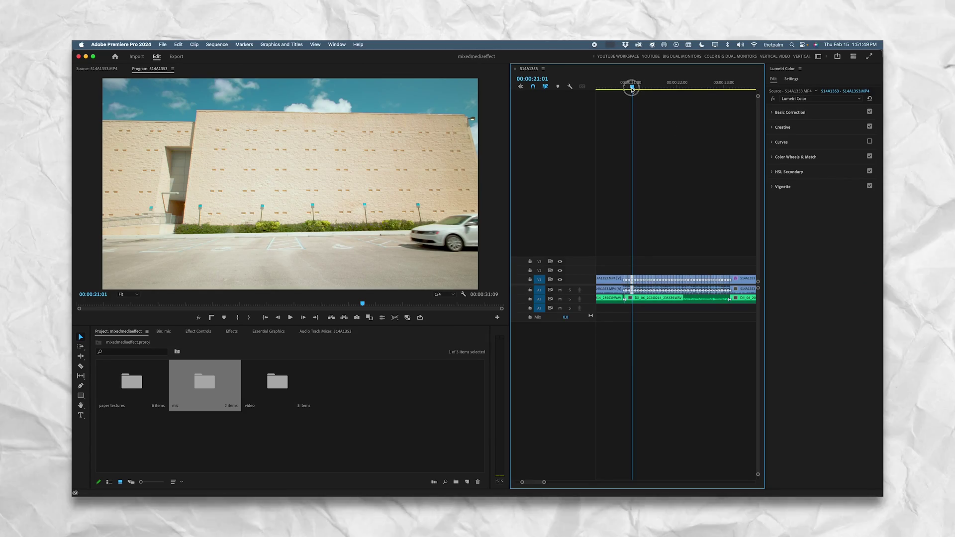
{"action": "left_click_drag", "start_coordinate": [632, 88], "coordinate": [625, 88]}
{"action": "key", "text": "="}
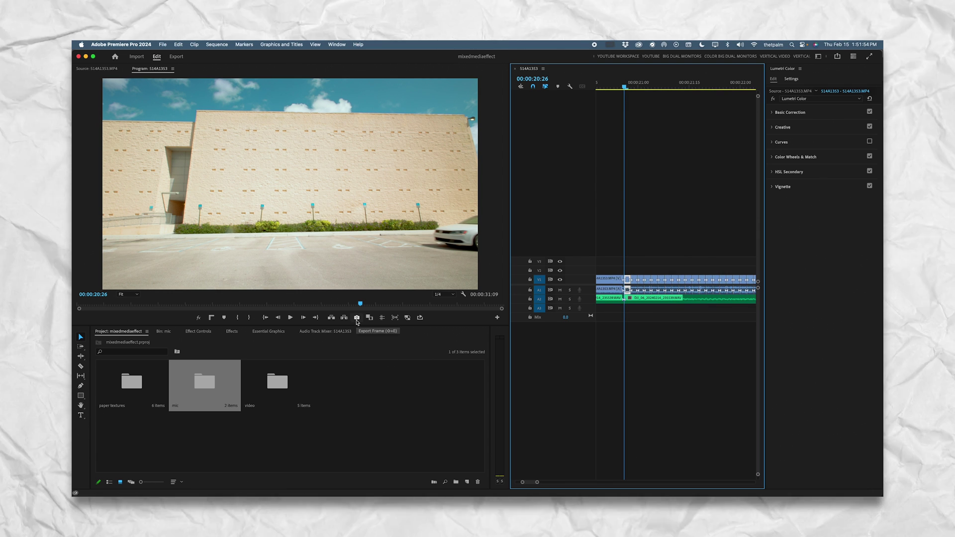
- Export the current frame as a JPEG still into the photos for mixed media folder
{"action": "left_click", "coordinate": [498, 319]}
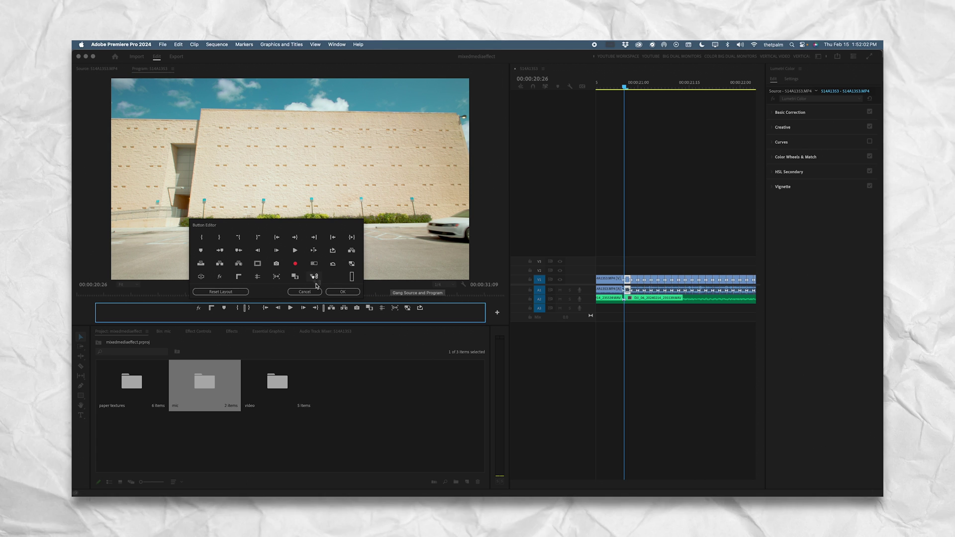
{"action": "left_click", "coordinate": [343, 292]}
{"action": "left_click", "coordinate": [358, 320]}
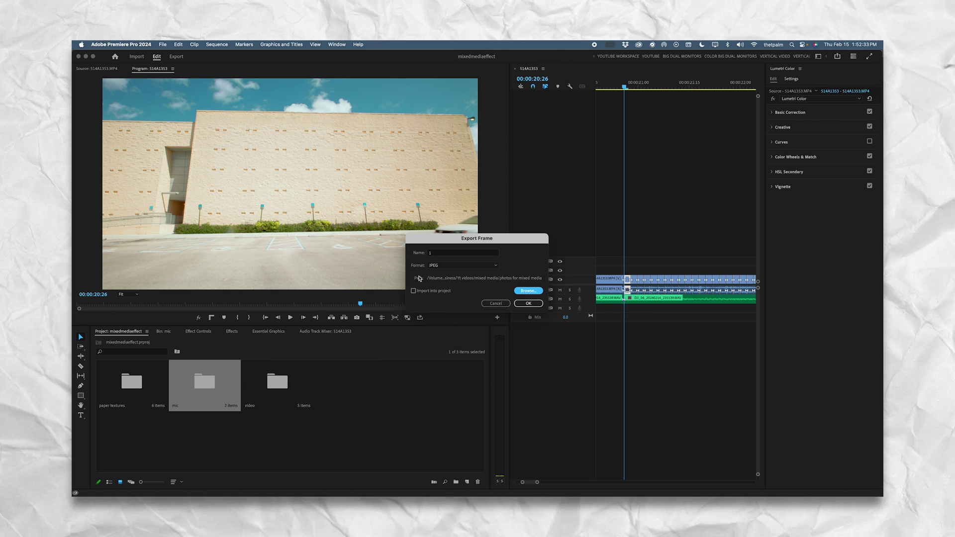
{"action": "left_click", "coordinate": [530, 291]}
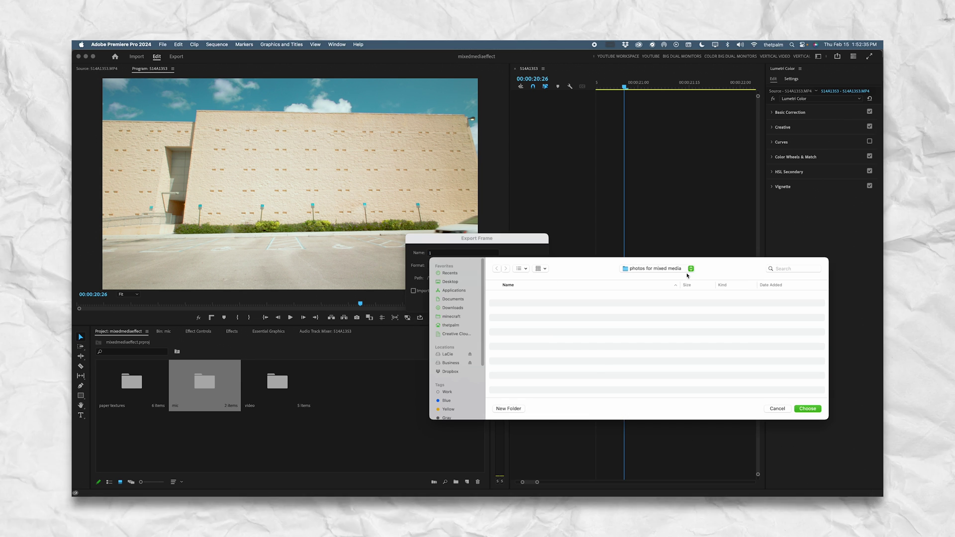
{"action": "left_click", "coordinate": [662, 270]}
{"action": "left_click", "coordinate": [656, 268]}
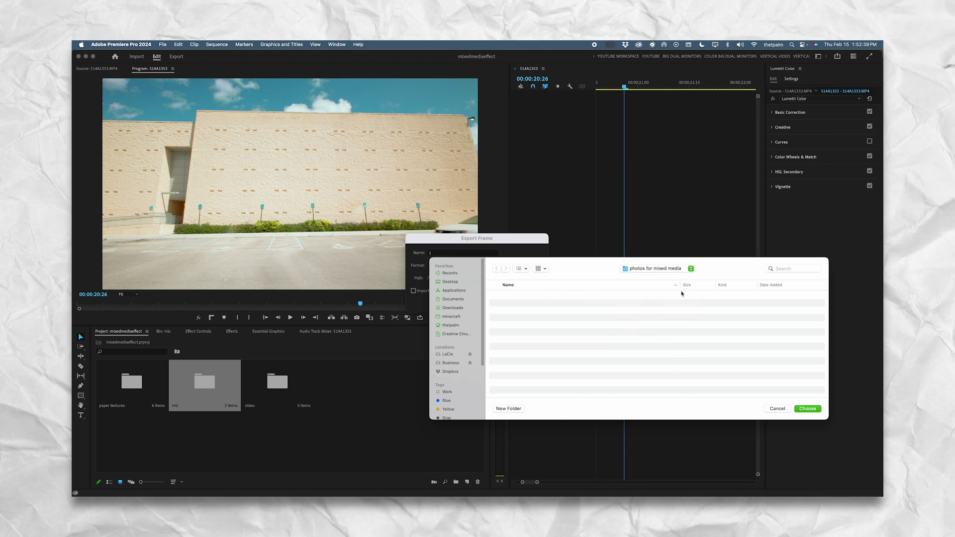
{"action": "left_click", "coordinate": [801, 409]}
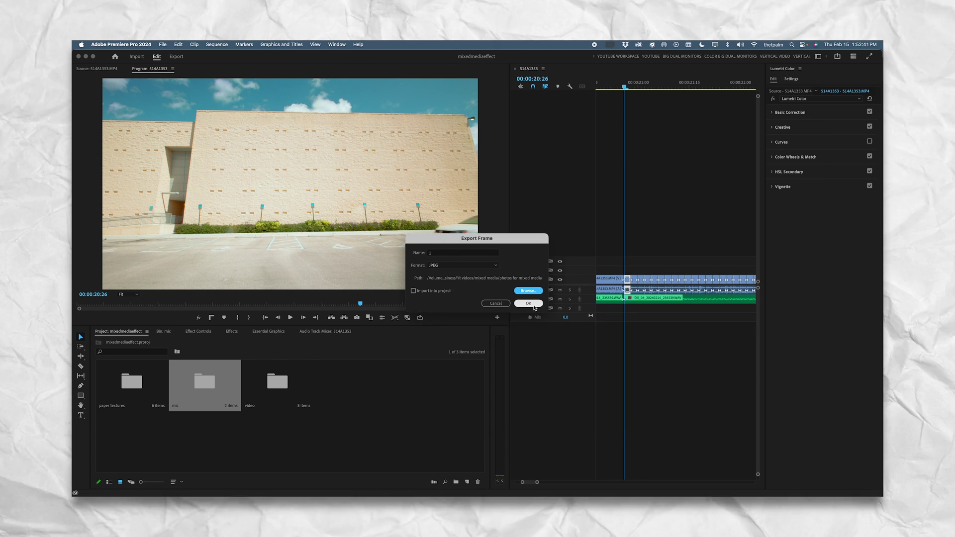
{"action": "key", "text": "Return"}
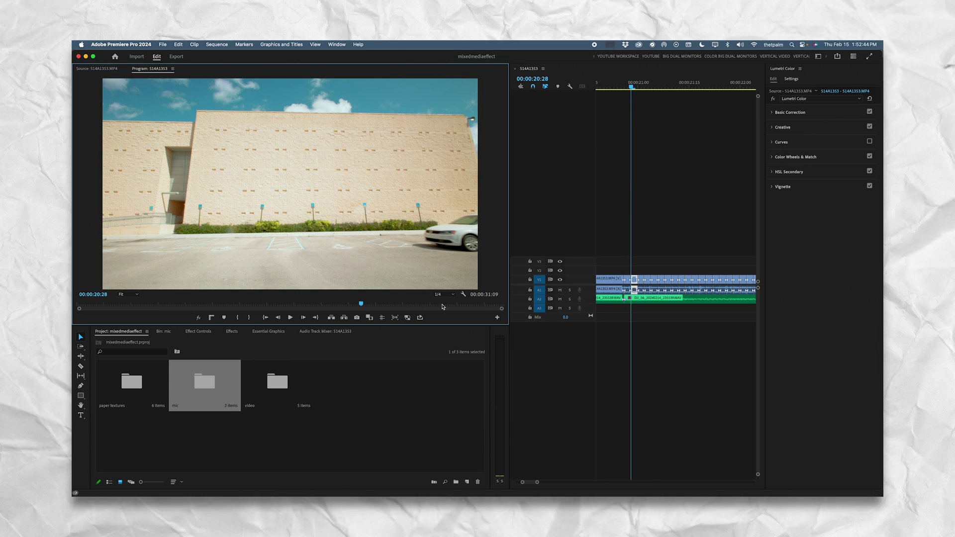
- Export the next frame as another JPEG still and advance to the following frame
{"action": "left_click", "coordinate": [357, 319]}
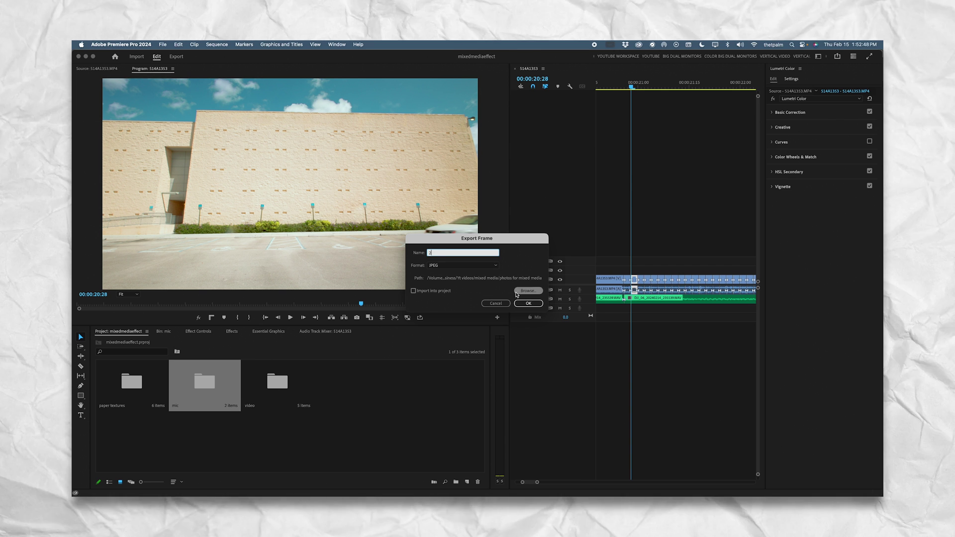
{"action": "left_click", "coordinate": [529, 304]}
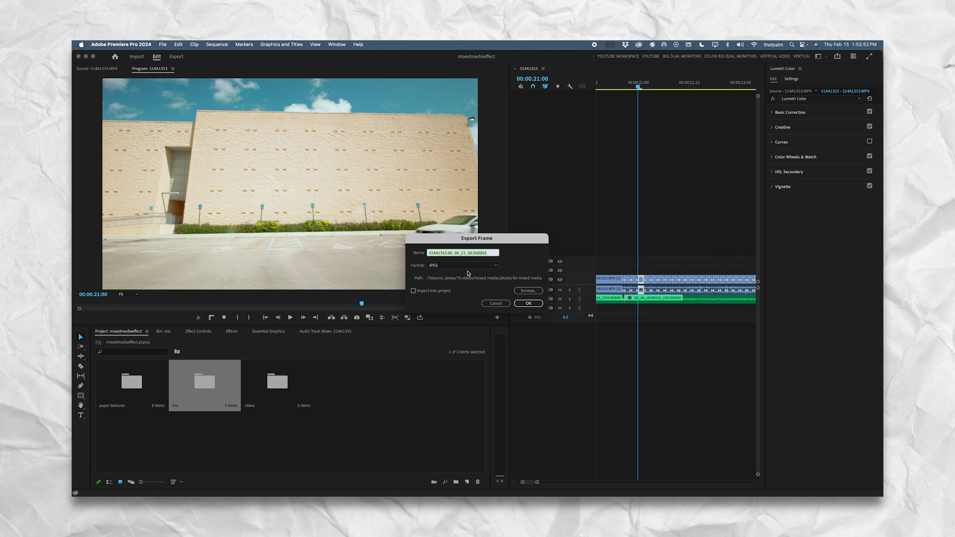
{"action": "left_click", "coordinate": [529, 304]}
{"action": "key", "text": "space"}
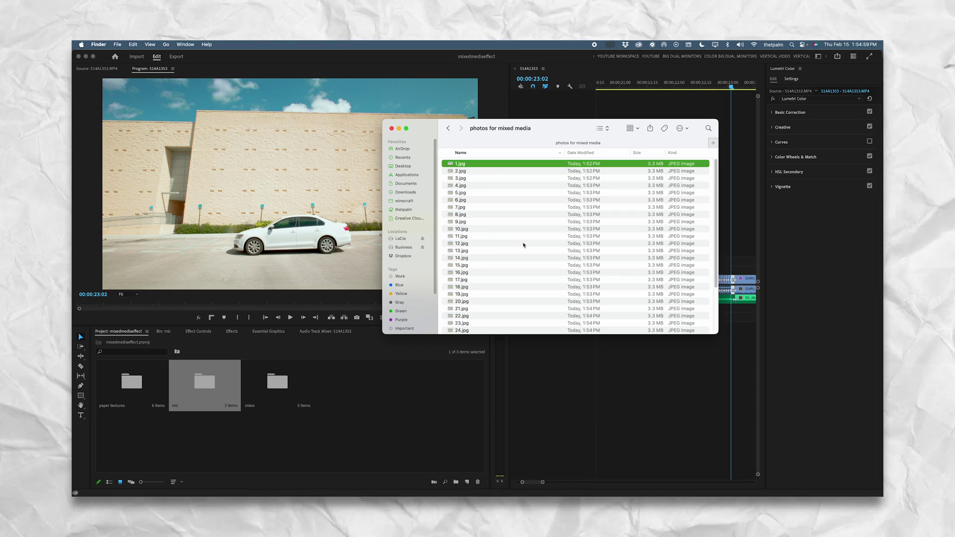
- Scroll down the Finder folder to reach the exported JPEG stills
{"action": "scroll", "coordinate": [483, 330], "scroll_direction": "down", "scroll_amount": 5}
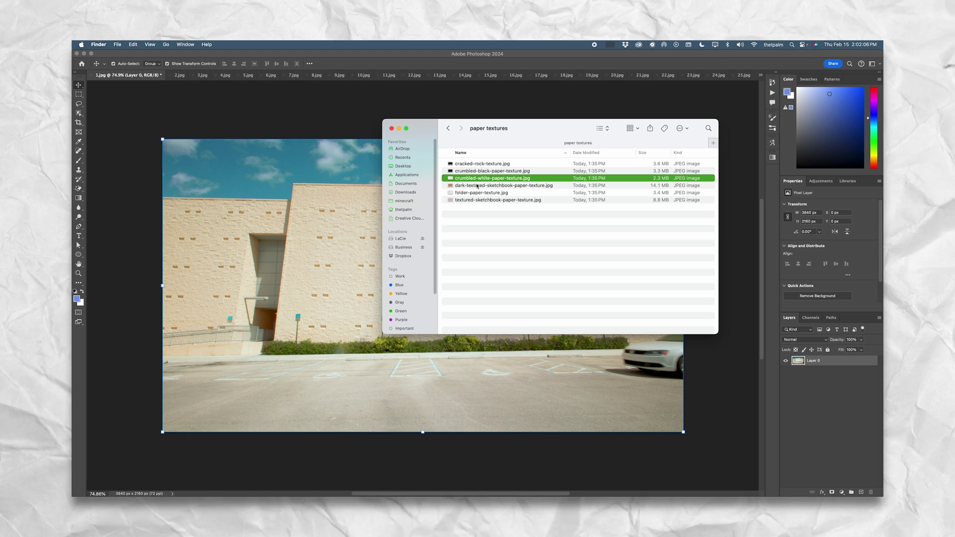
- Place crumbled-white-paper-texture.jpg into 1.jpg and stretch it to cover the whole canvas
{"action": "left_click_drag", "start_coordinate": [475, 179], "coordinate": [383, 329]}
{"action": "key", "text": "Return"}
{"action": "left_click_drag", "start_coordinate": [463, 322], "coordinate": [674, 293]}
{"action": "key", "text": "super+t"}
{"action": "left_click_drag", "start_coordinate": [599, 294], "coordinate": [606, 282]}
{"action": "left_click_drag", "start_coordinate": [680, 284], "coordinate": [684, 277]}
{"action": "left_click_drag", "start_coordinate": [607, 293], "coordinate": [607, 294]}
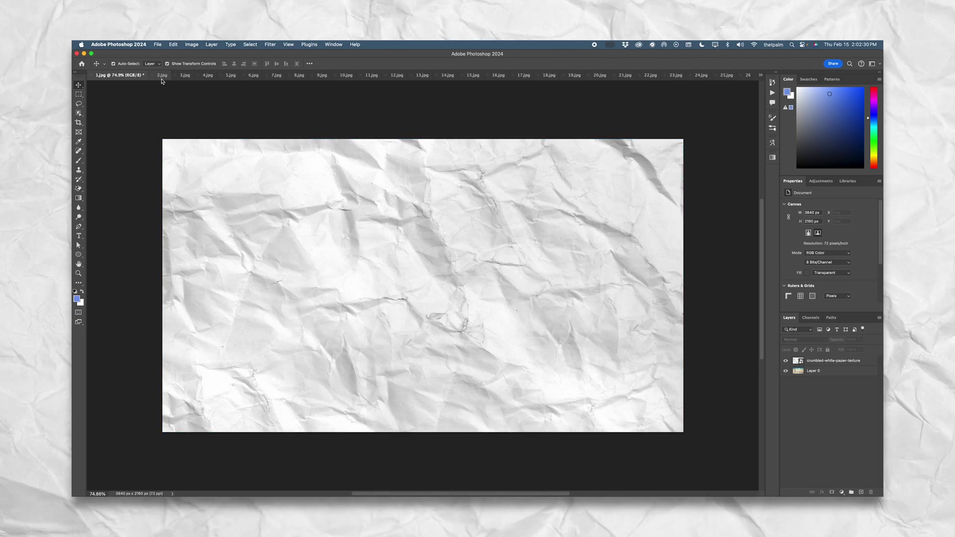
{"action": "left_click", "coordinate": [229, 76]}
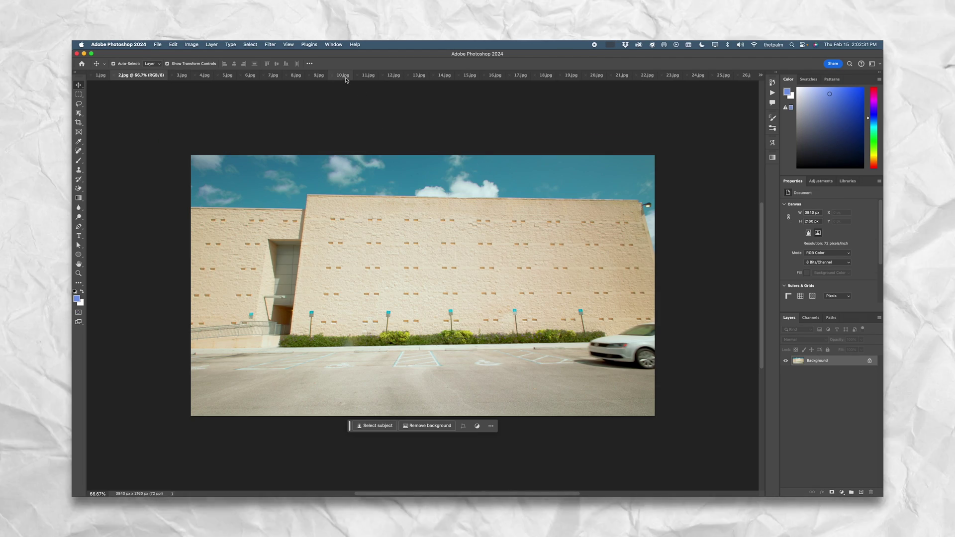
{"action": "left_click", "coordinate": [345, 78]}
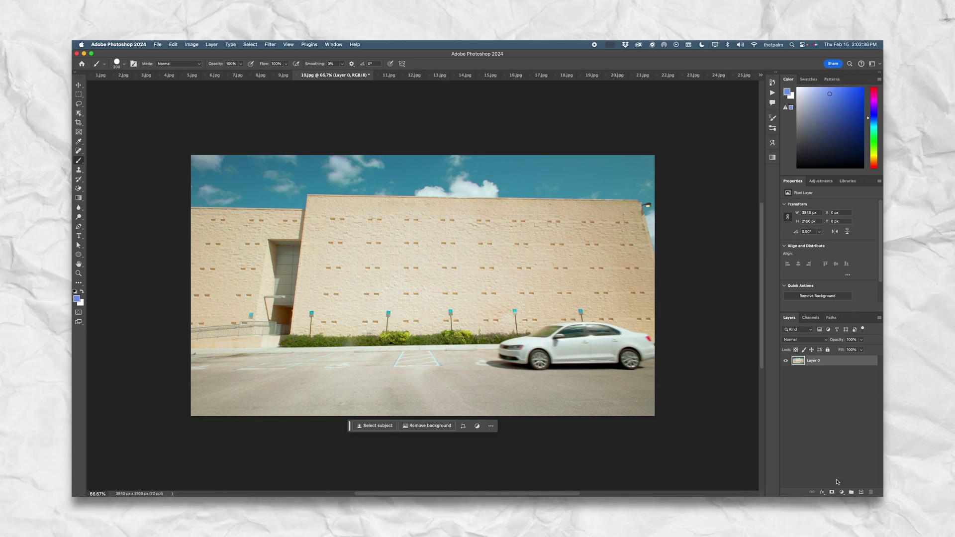
- Centre the car and choose the KYLE Ultimate Charcoal Pencil 25px Med2 brush
{"action": "scroll", "coordinate": [584, 353], "scroll_direction": "up", "scroll_amount": 5}
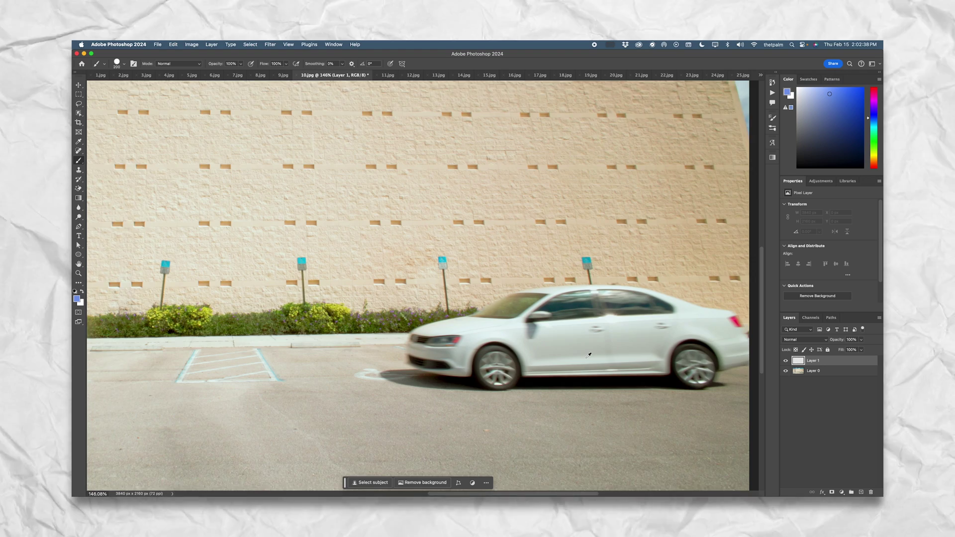
{"action": "left_click_drag", "start_coordinate": [608, 352], "coordinate": [482, 354]}
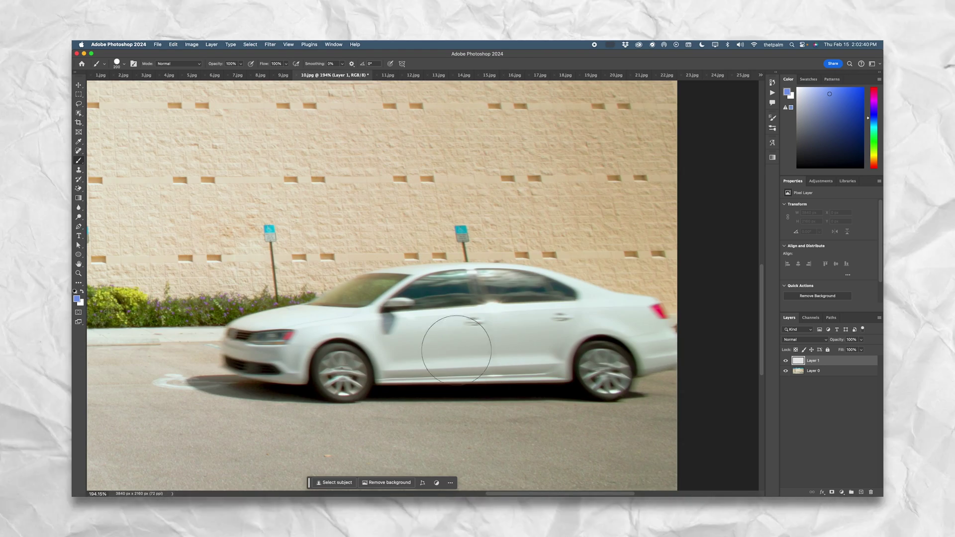
{"action": "left_click", "coordinate": [117, 63]}
{"action": "scroll", "coordinate": [139, 306], "scroll_direction": "down", "scroll_amount": 1}
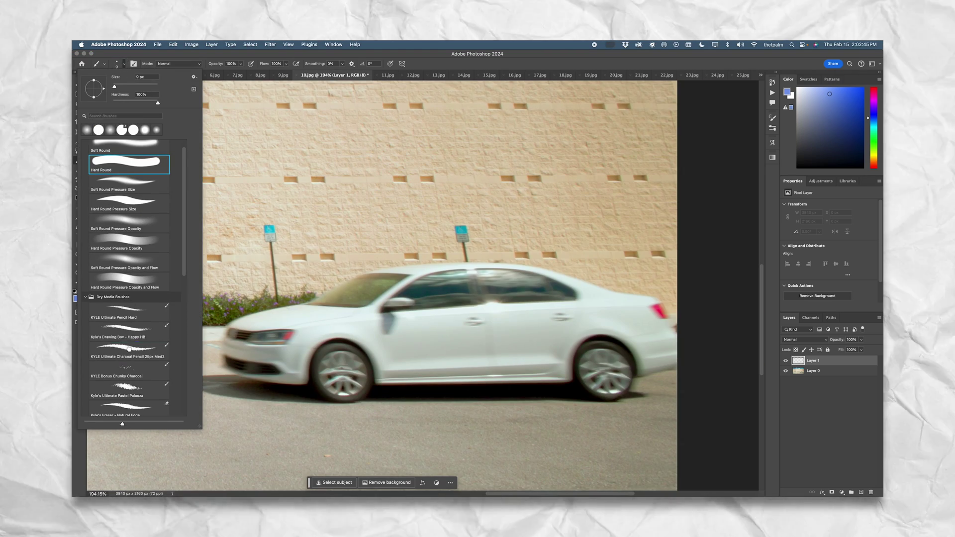
{"action": "left_click", "coordinate": [129, 349]}
{"action": "left_click", "coordinate": [125, 63]}
{"action": "scroll", "coordinate": [262, 314], "scroll_direction": "up", "scroll_amount": 3}
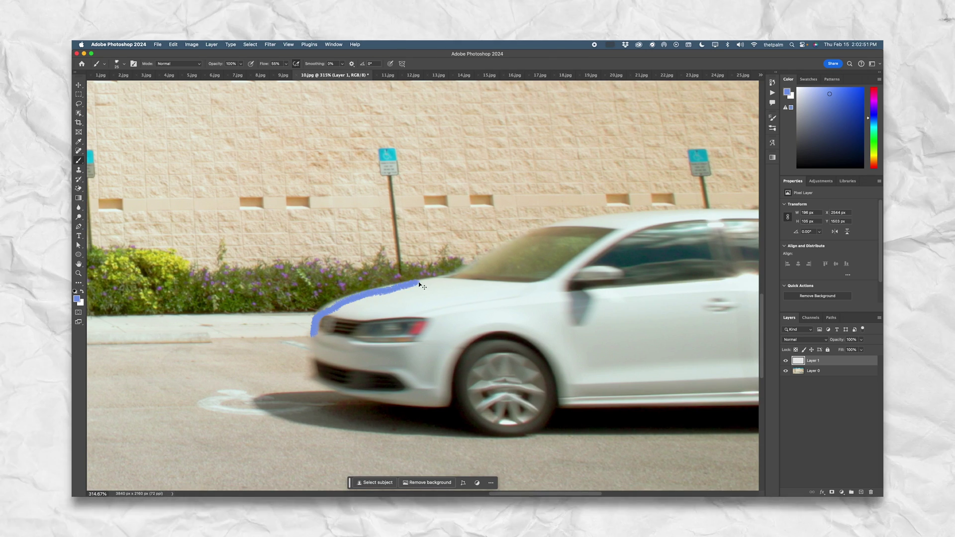
{"action": "key", "text": "ctrl+z"}
- Set the foreground colour to golden yellow using a pasted hex value
{"action": "left_click", "coordinate": [77, 299]}
{"action": "left_click_drag", "start_coordinate": [613, 245], "coordinate": [503, 153]}
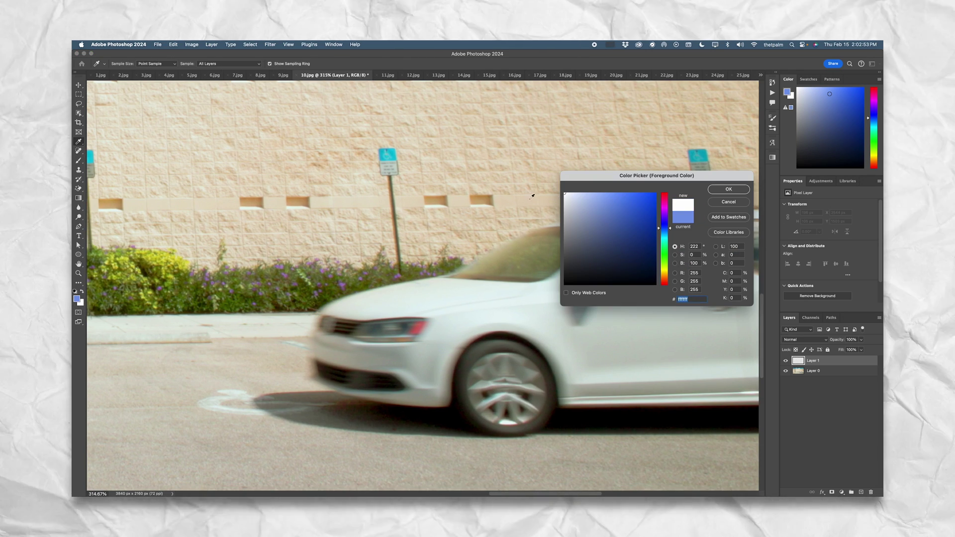
{"action": "type", "text": "bec500"}
{"action": "key", "text": "super+v"}
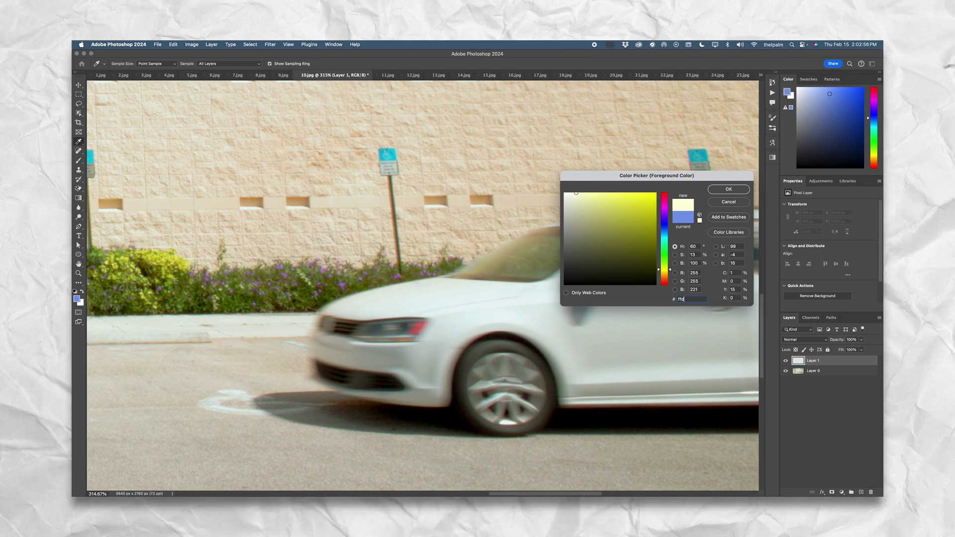
{"action": "key", "text": "Return"}
- Trace the car's outline and panels in yellow, then save the frame as JPEG
{"action": "mouse_move", "coordinate": [343, 301]}
{"action": "left_mouse_down"}
{"action": "mouse_move", "coordinate": [497, 279]}
{"action": "mouse_move", "coordinate": [438, 308]}
{"action": "left_mouse_up"}
{"action": "scroll", "coordinate": [438, 309], "scroll_direction": "down", "scroll_amount": 3}
{"action": "left_click_drag", "start_coordinate": [587, 309], "coordinate": [417, 297]}
{"action": "scroll", "coordinate": [417, 298], "scroll_direction": "down", "scroll_amount": 2}
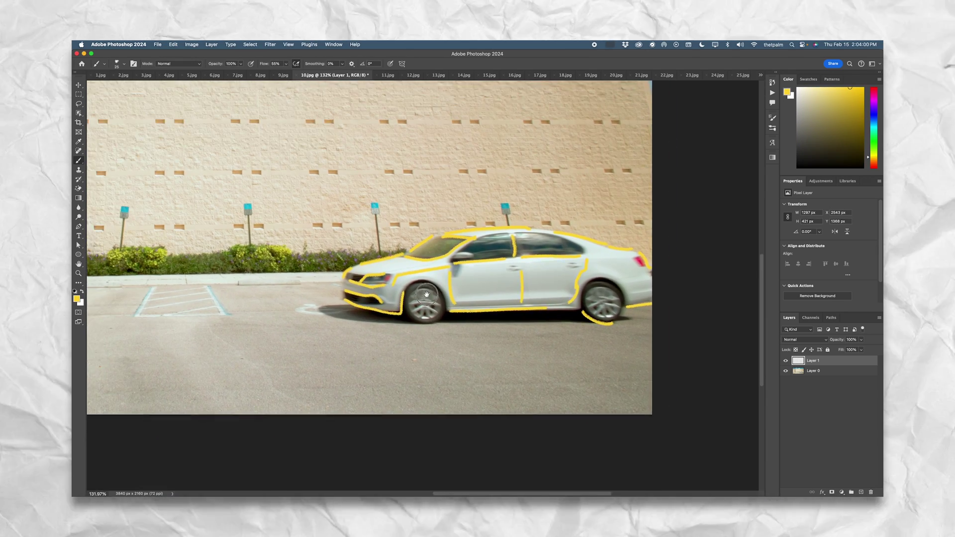
{"action": "left_click", "coordinate": [400, 75]}
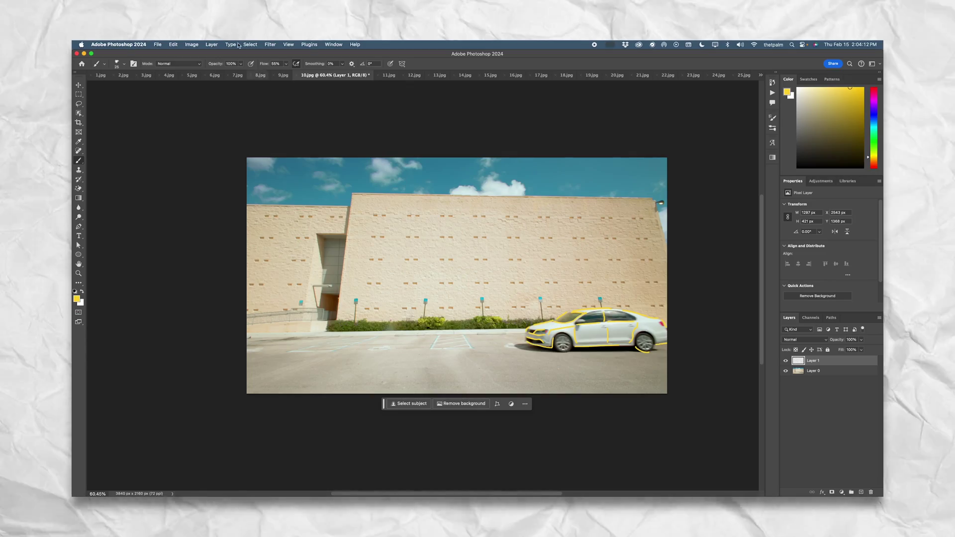
{"action": "key", "text": "super+shift+s"}
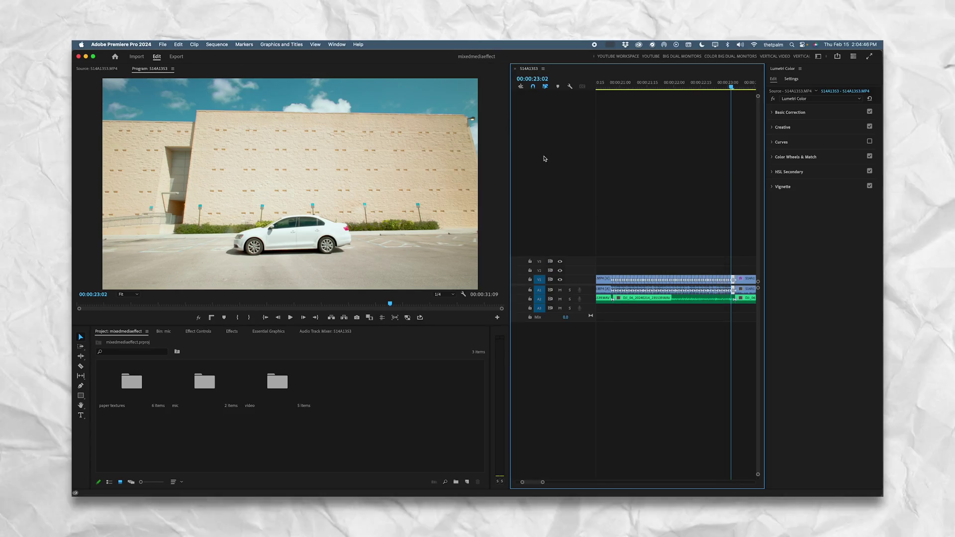
- Import 10.jpg from photos for mixed media and place it on V2 at 00:00:21:14
{"action": "key", "text": "ctrl+Up"}
{"action": "left_click", "coordinate": [656, 144]}
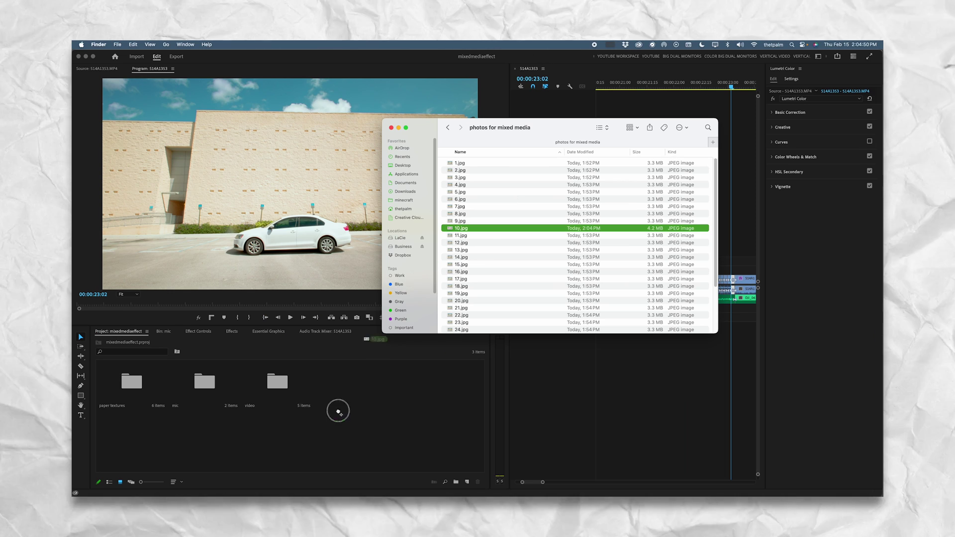
{"action": "left_click_drag", "start_coordinate": [378, 347], "coordinate": [376, 433]}
{"action": "left_click_drag", "start_coordinate": [526, 391], "coordinate": [657, 272]}
{"action": "left_click", "coordinate": [642, 90]}
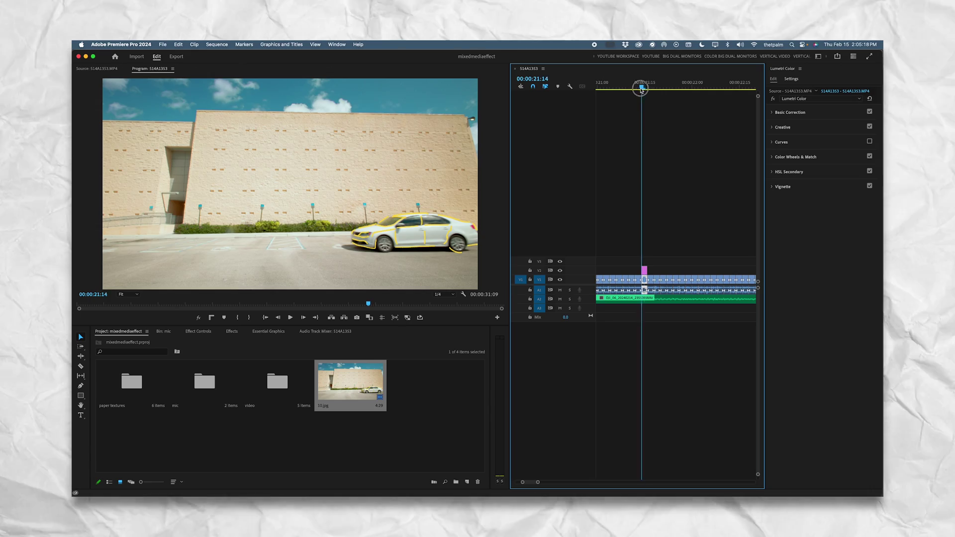